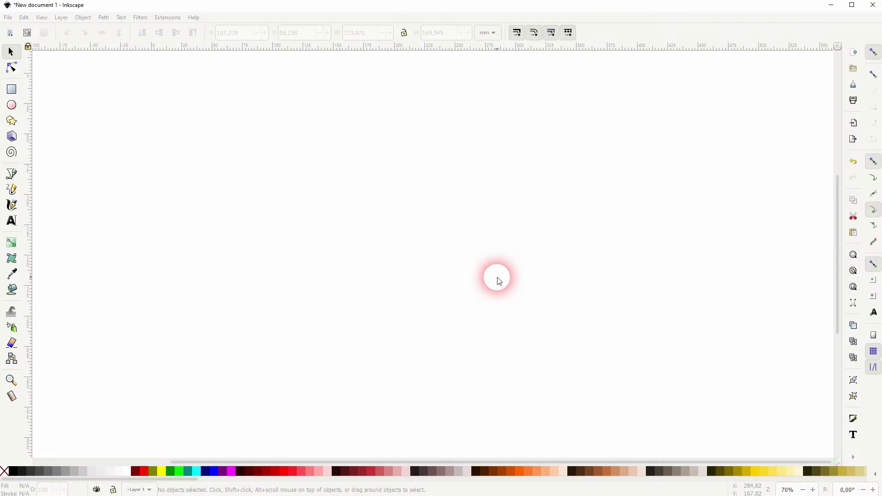
- Draw a ten-turn spiral (about 161 × 157 mm) and drag it down-right toward the page centre
left_click(12, 153)
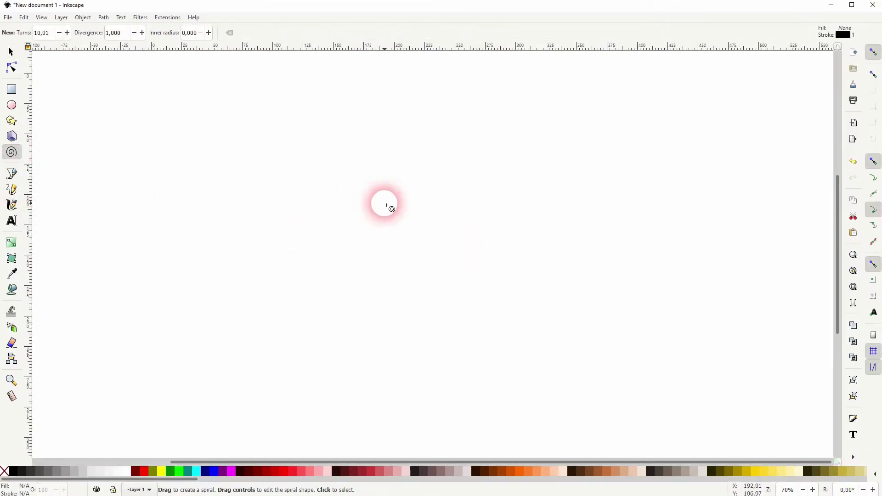
left_click_drag(324, 171, 422, 186)
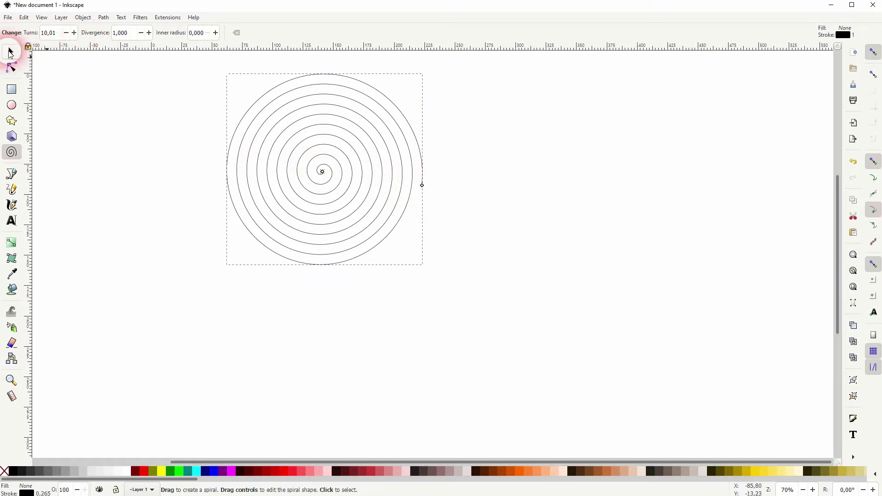
left_click(10, 52)
left_click_drag(325, 180, 353, 234)
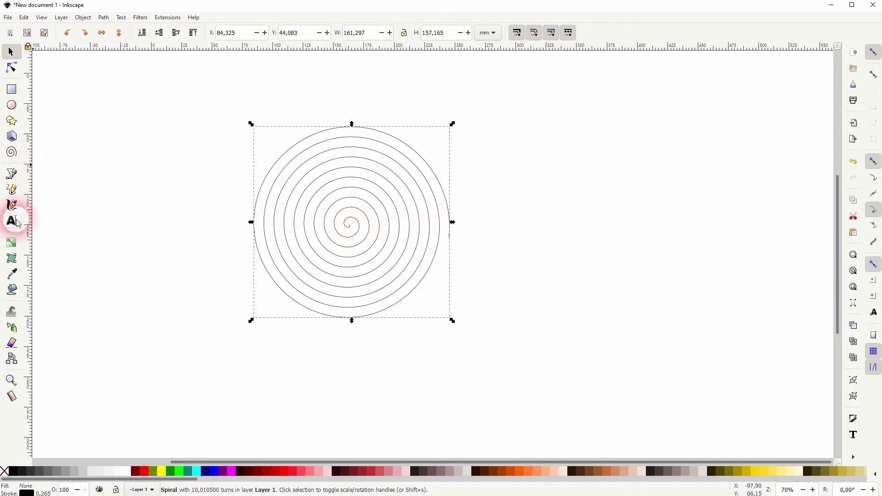
- Reselect the existing spiral for shape editing, zooming in and out and panning to recentre it
left_click(12, 152)
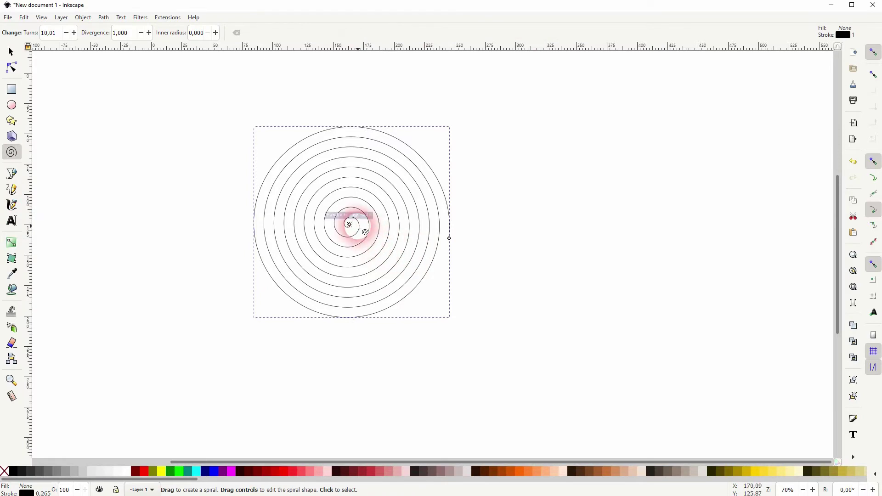
key("plus")
key("plus")
key("plus")
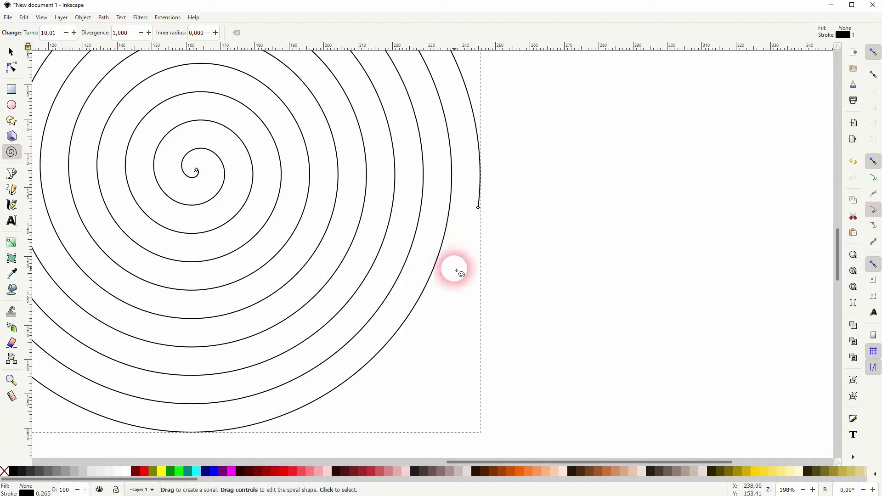
key("minus")
key("minus")
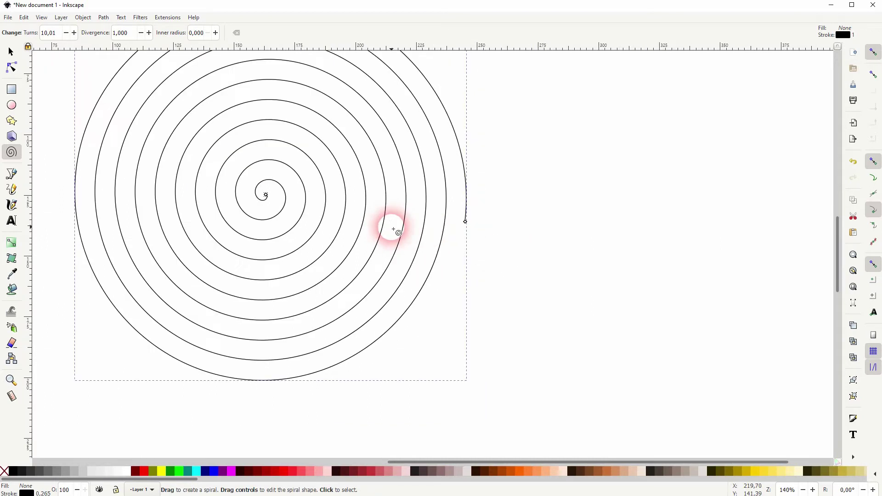
key("space")
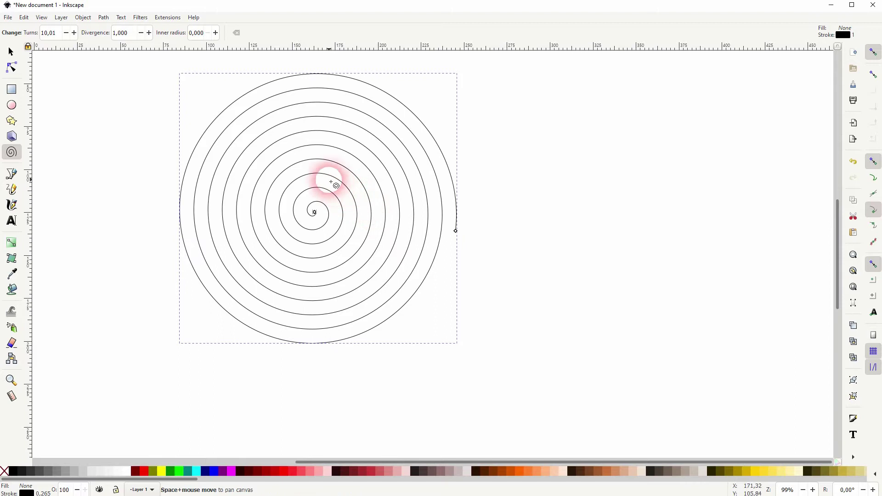
left_click_drag(327, 181, 374, 212)
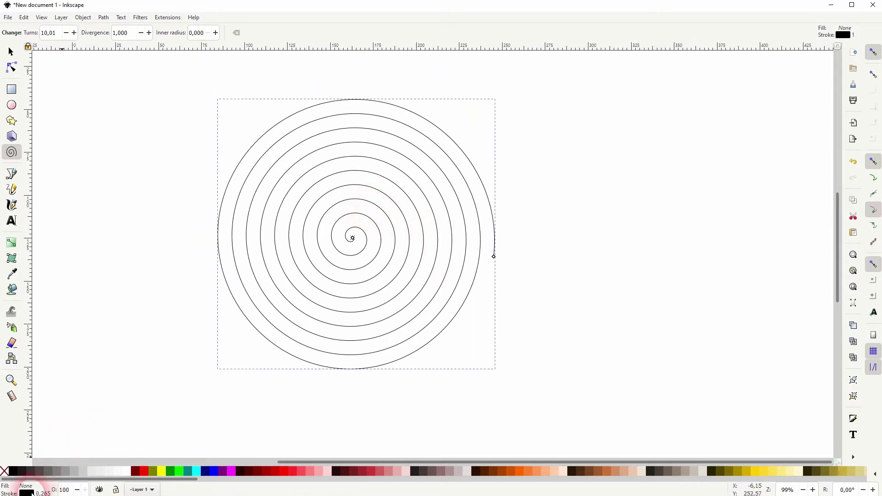
- Give the spiral a flat solid-colour stroke 2 mm wide in Fill and Stroke
left_click(27, 492)
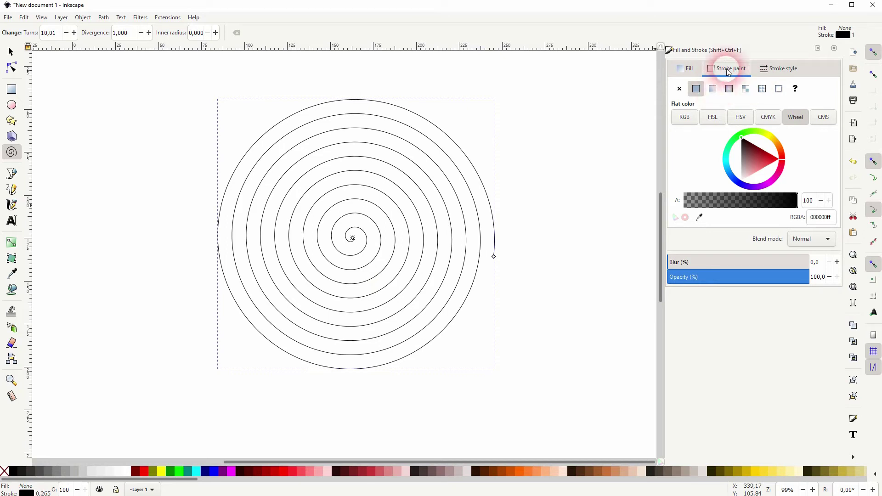
left_click(702, 90)
left_click(782, 69)
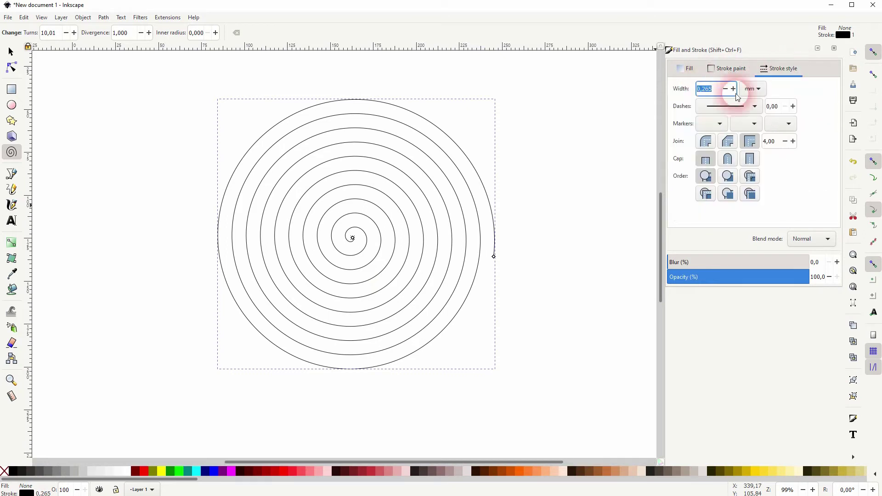
type("2")
key("Return")
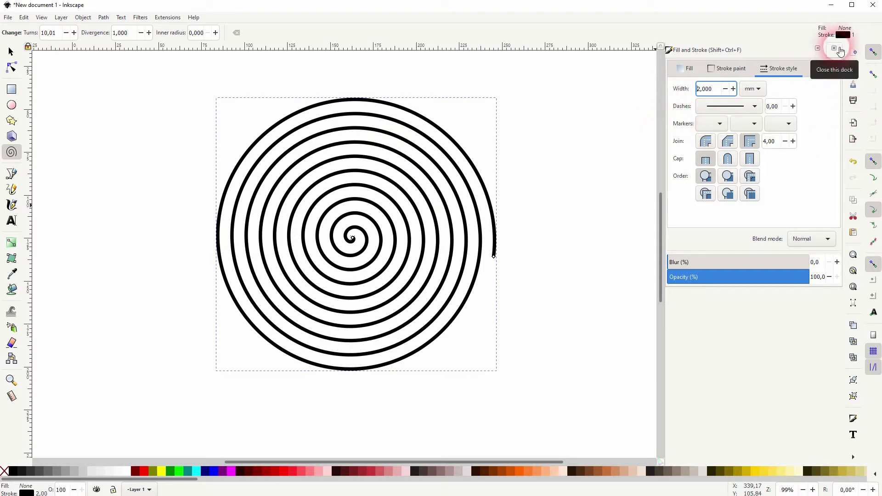
left_click(834, 49)
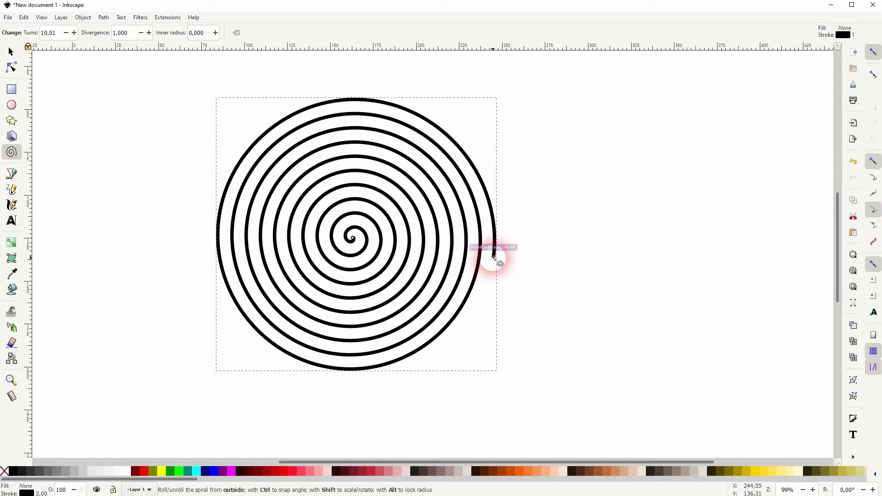
- Roll and unroll the spiral's outer and inner ends, then drag the outer end outward to enlarge it
left_click_drag(495, 256, 443, 157)
left_click_drag(403, 133, 492, 252)
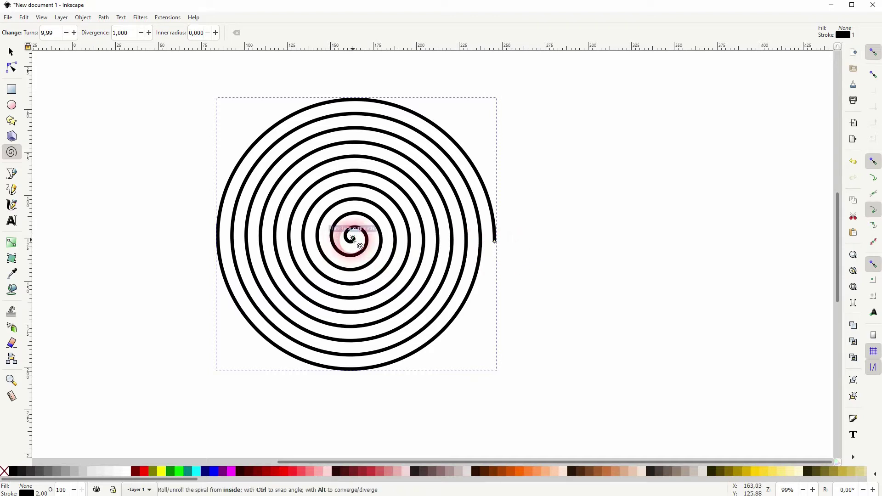
mouse_move(352, 238)
left_mouse_down()
mouse_move(338, 240)
mouse_move(358, 204)
mouse_move(358, 289)
mouse_move(316, 276)
mouse_move(404, 247)
mouse_move(360, 198)
mouse_move(344, 233)
mouse_move(357, 266)
mouse_move(364, 241)
left_mouse_up()
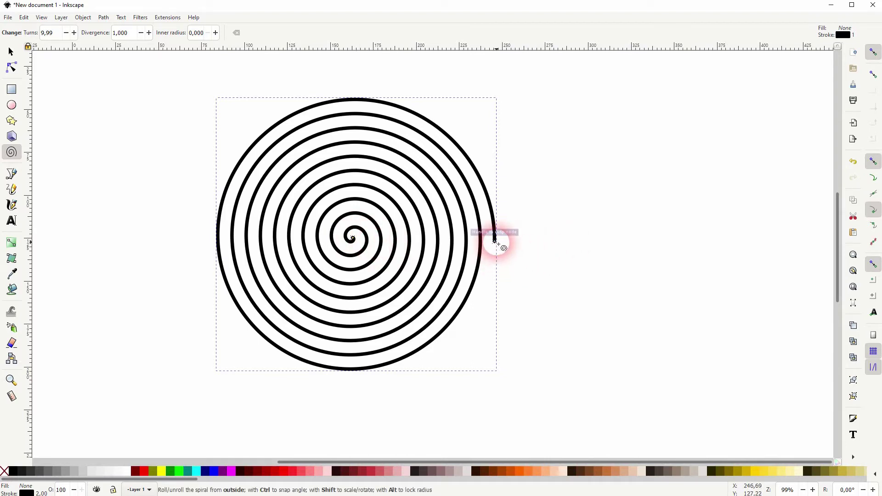
mouse_move(496, 242)
left_mouse_down()
mouse_move(559, 237)
mouse_move(471, 243)
mouse_move(441, 230)
mouse_move(394, 181)
mouse_move(331, 165)
mouse_move(270, 187)
mouse_move(249, 228)
mouse_move(276, 188)
mouse_move(368, 153)
mouse_move(462, 177)
mouse_move(501, 218)
mouse_move(504, 252)
left_mouse_up()
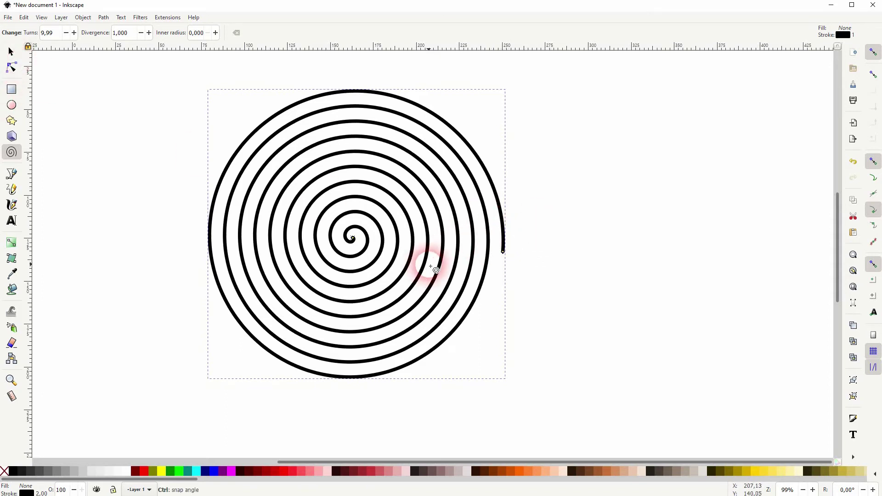
- Duplicate the spiral and move the copy about 190.56 mm to the right of the original
right_click(391, 212)
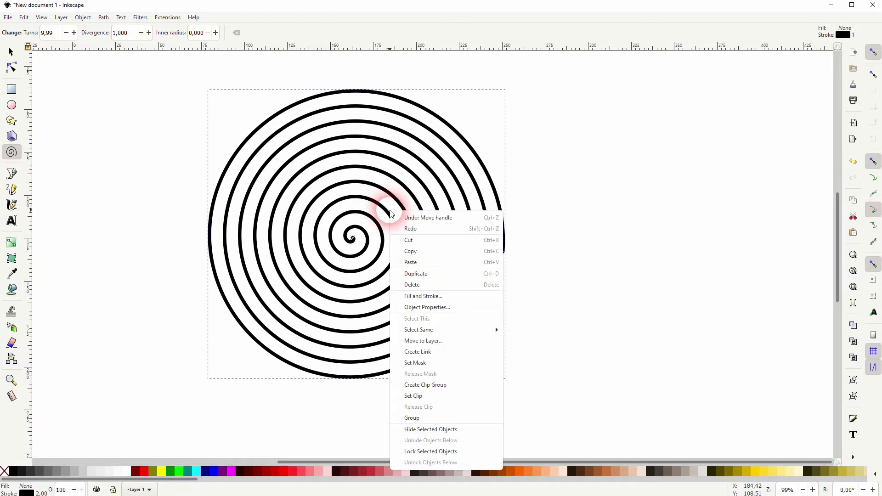
left_click(453, 276)
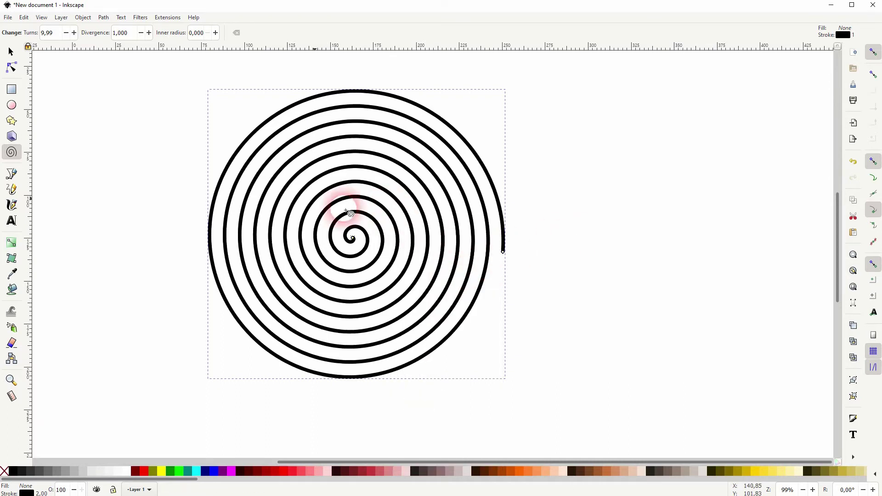
left_click(11, 52)
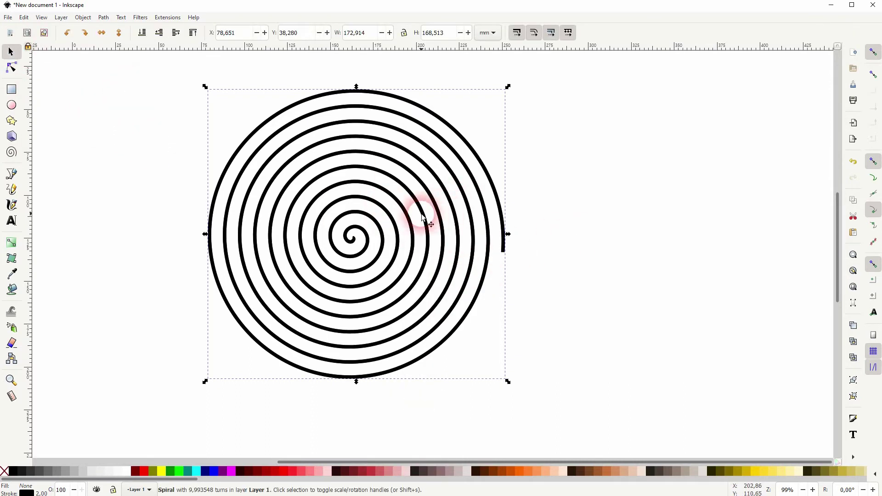
left_click_drag(422, 216, 754, 216)
scroll(754, 216, "right", 5)
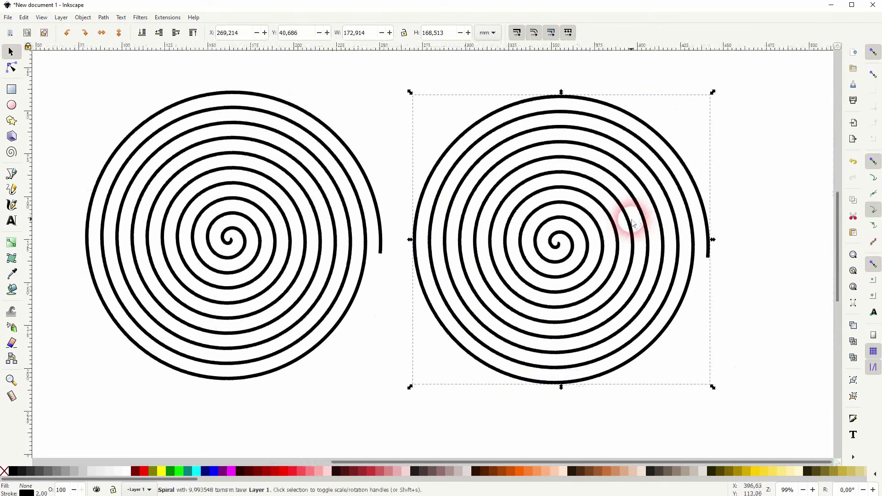
left_click(11, 152)
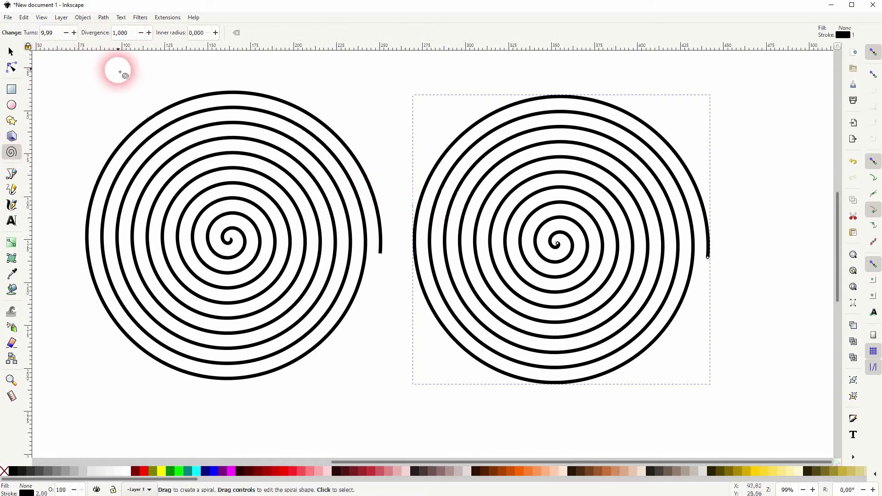
- Set the right spiral's Turns to 5, then back to 10
key("ctrl+alt+x")
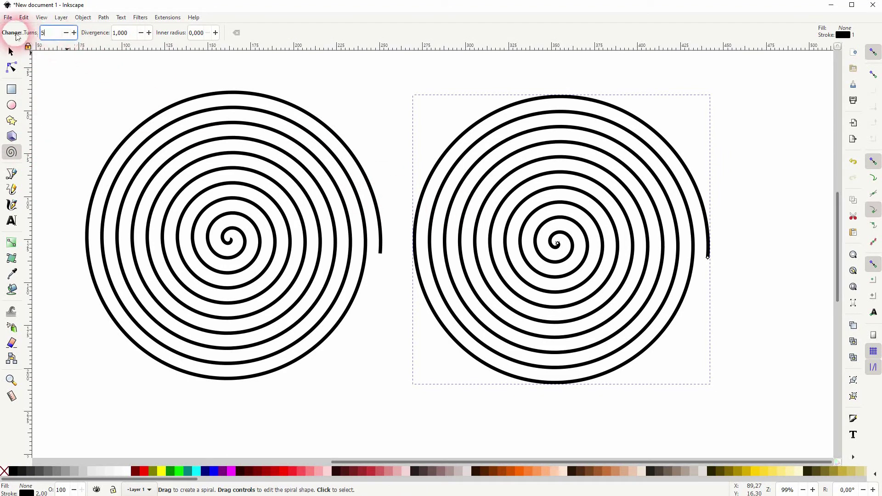
type("5")
key("Return")
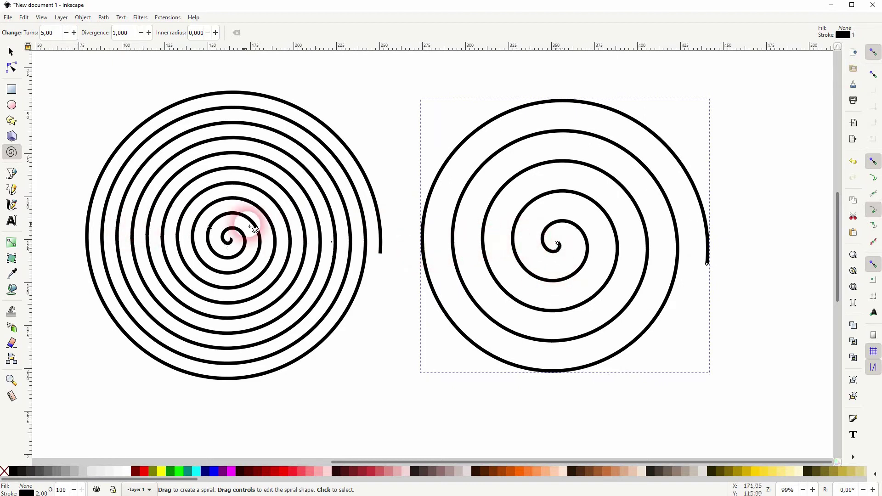
double_click(51, 33)
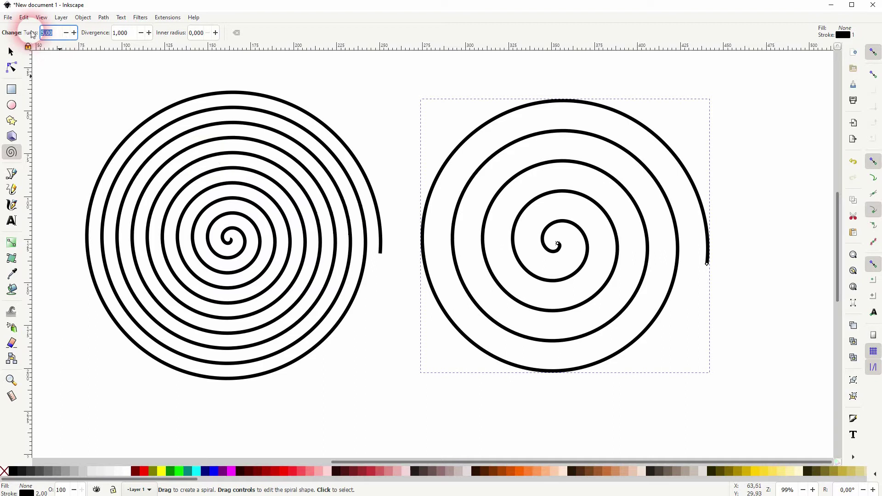
type("10")
key("Return")
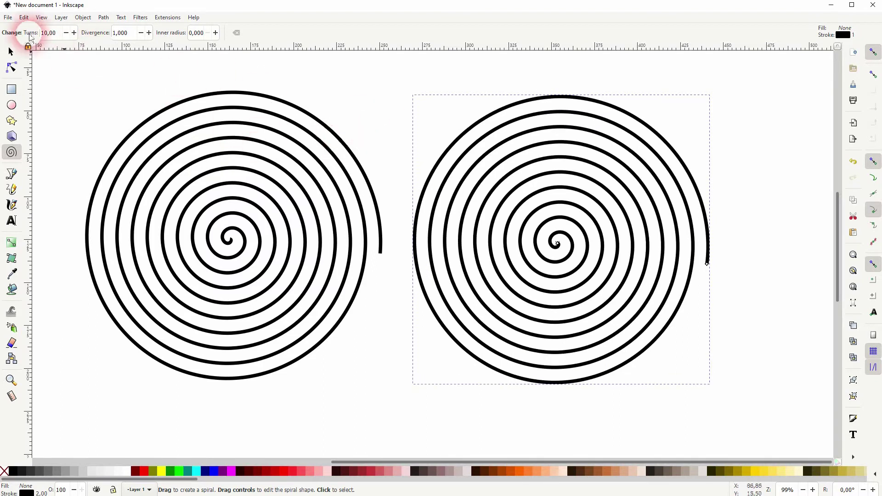
- Set Turns to 1, then step it down with the minus button to 0.01
type("1")
key("Return")
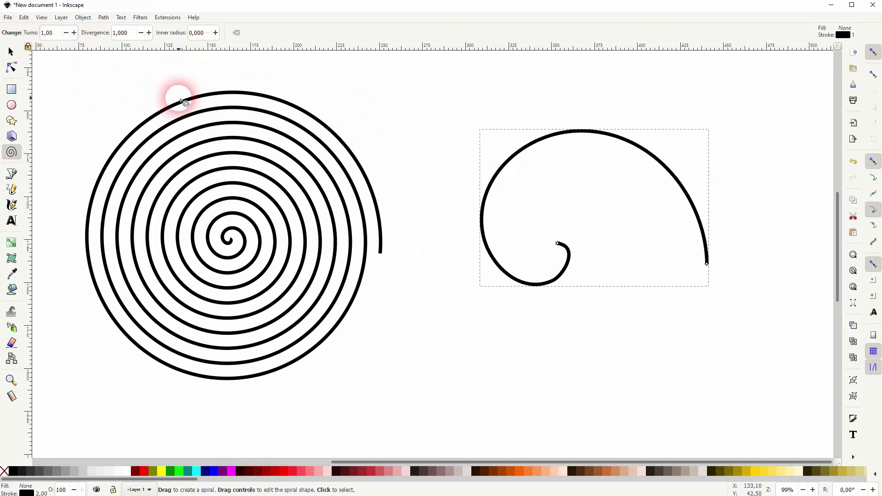
left_click(66, 34)
left_click(66, 33)
left_click(66, 33)
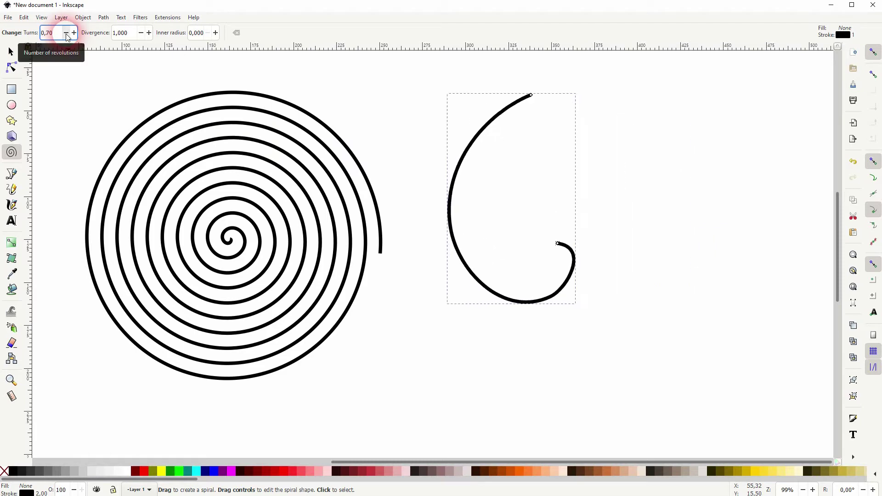
left_click(66, 33)
left_click(66, 33)
left_click(66, 33)
left_click(66, 33)
left_click_drag(44, 33, 91, 45)
left_click(66, 34)
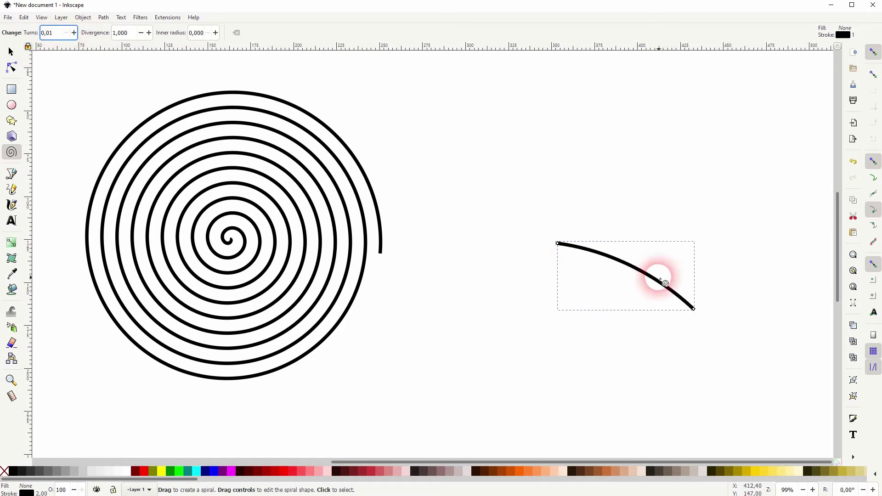
- Set the right spiral to 10 turns with Divergence 2
left_click_drag(57, 33, 14, 31)
type("1")
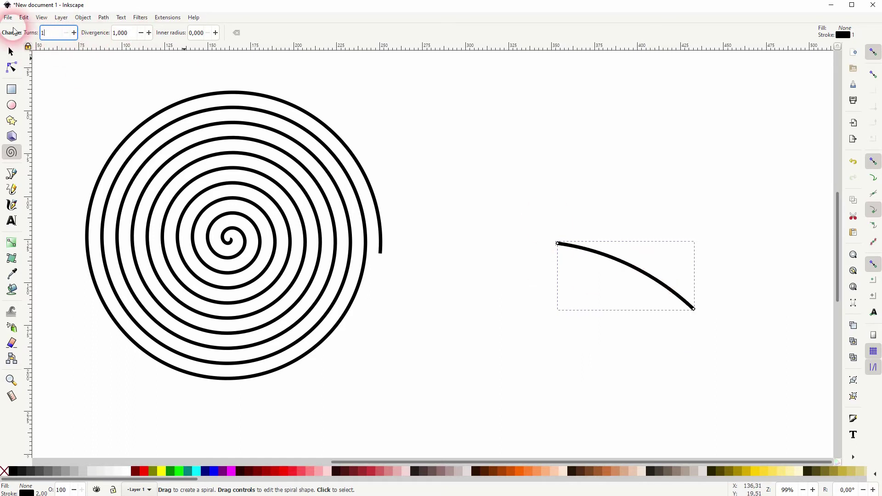
type("0")
key("Return")
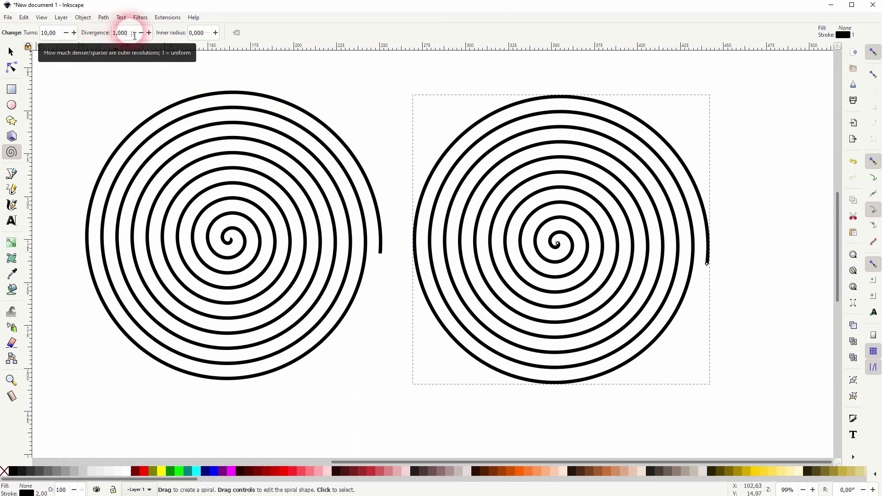
left_click_drag(134, 35, 96, 35)
key("Return")
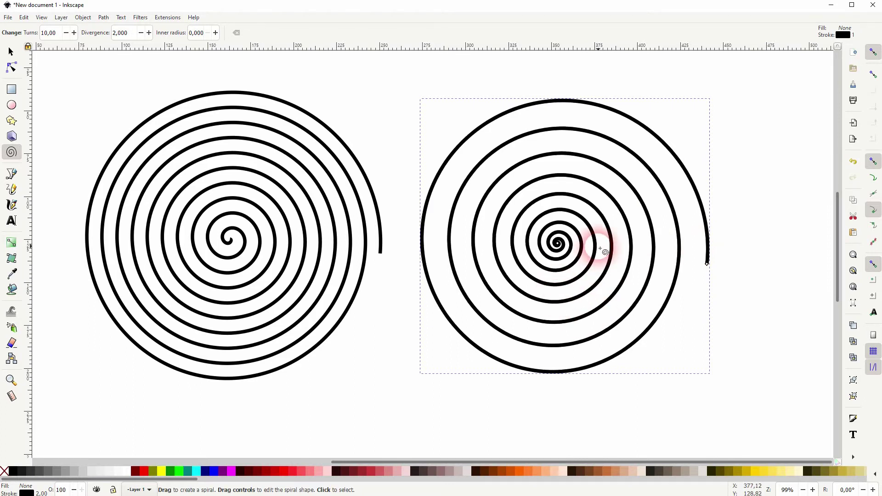
- Duplicate the right spiral with Ctrl+D and drag the third copy further right
left_click(11, 51)
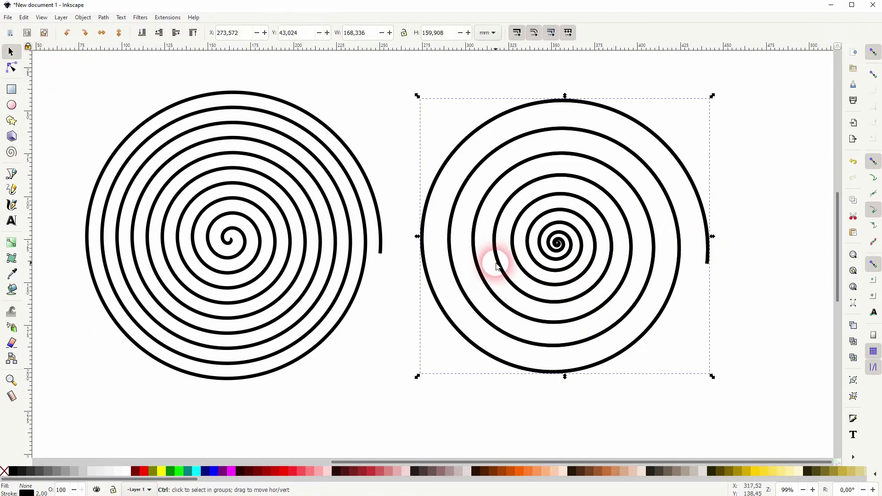
scroll(496, 265, "down", 2)
key("ctrl+d")
left_click_drag(528, 252, 719, 266)
key("space")
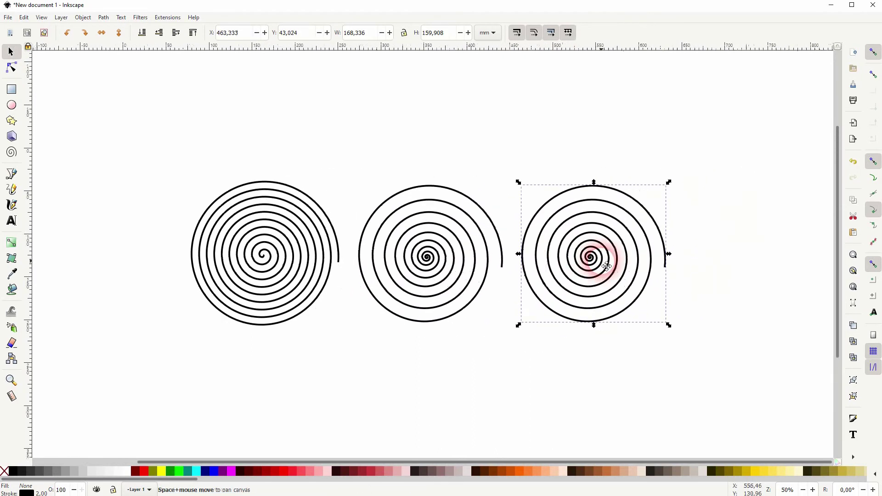
left_click_drag(607, 266, 608, 264)
scroll(604, 264, "up", 1)
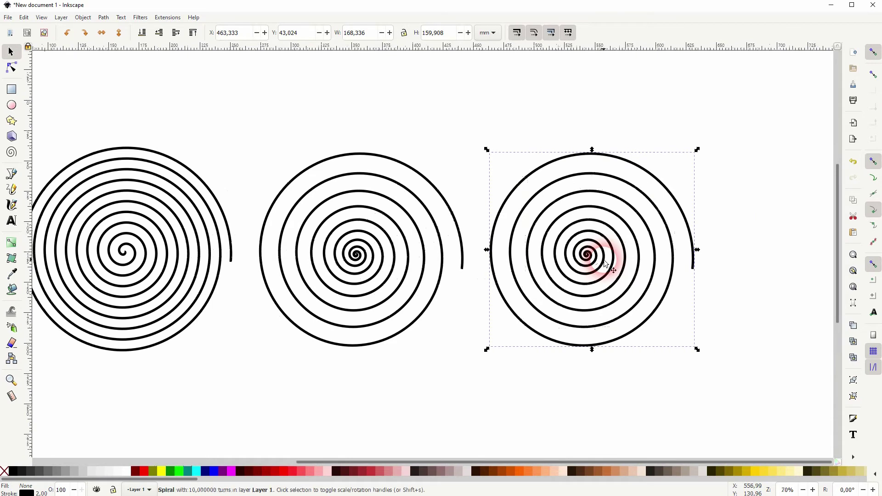
- Set the third spiral's Divergence to 1, then drop it to 0
left_click(11, 154)
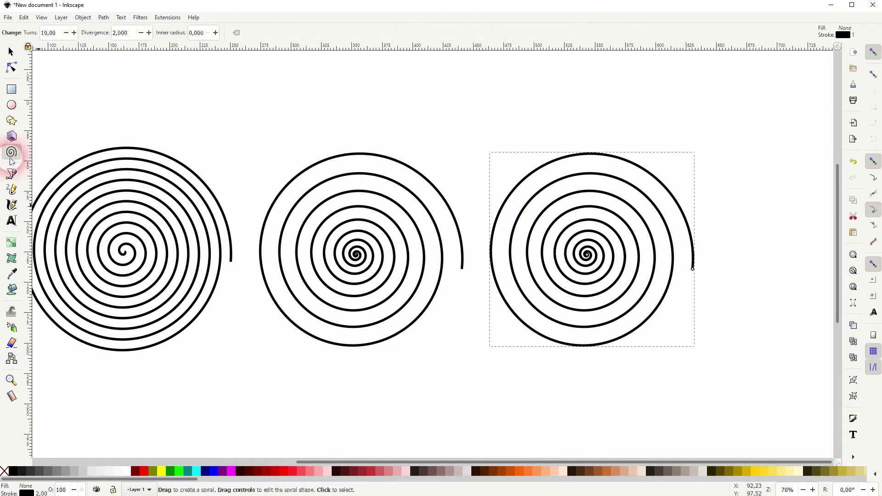
left_click_drag(127, 33, 92, 35)
type("1")
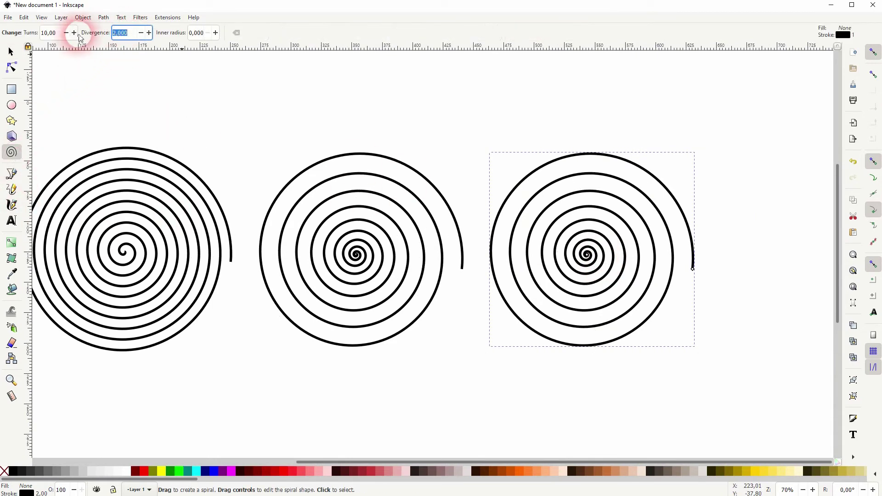
key("Return")
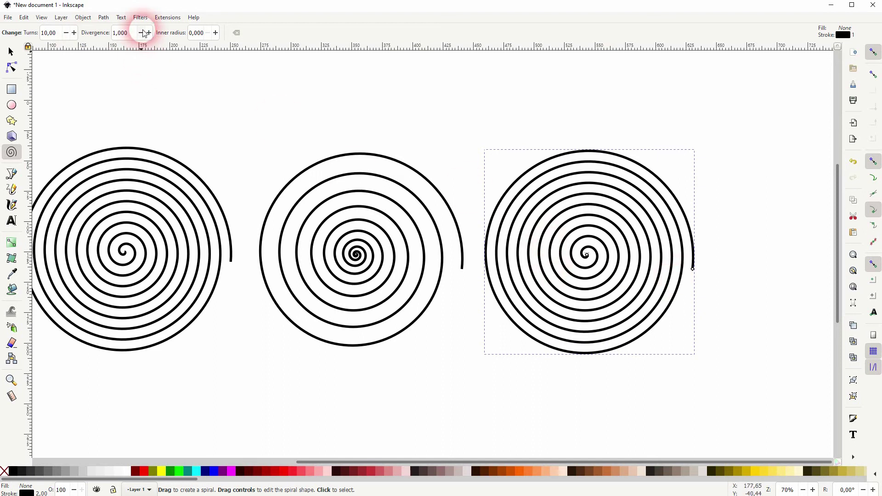
left_click(141, 33)
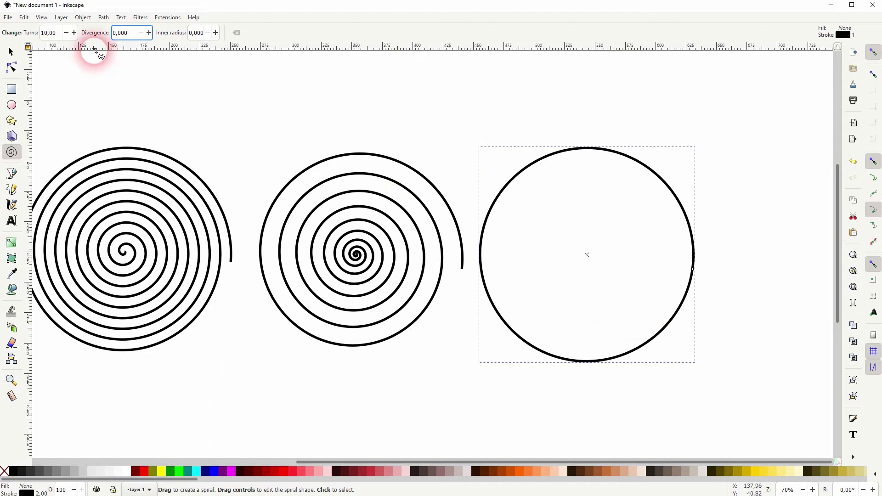
- Raise the third spiral's Divergence step by step from 0 up to 0.500
left_click(149, 32)
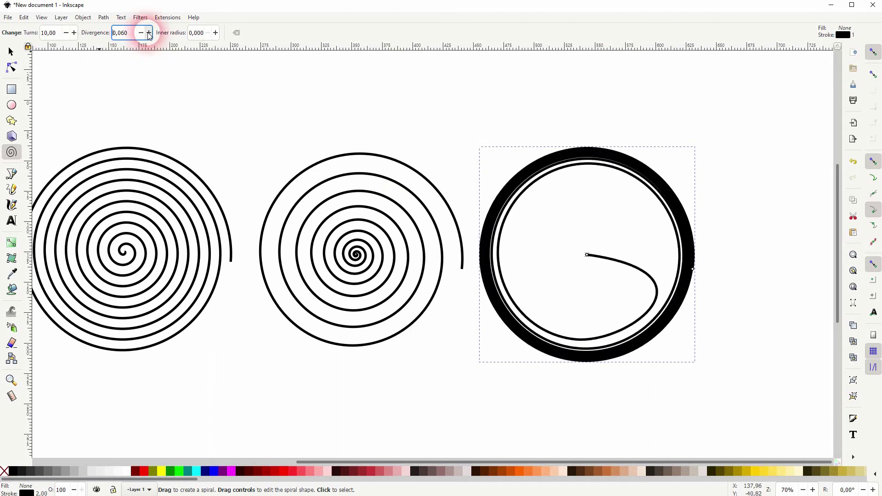
left_click(149, 33)
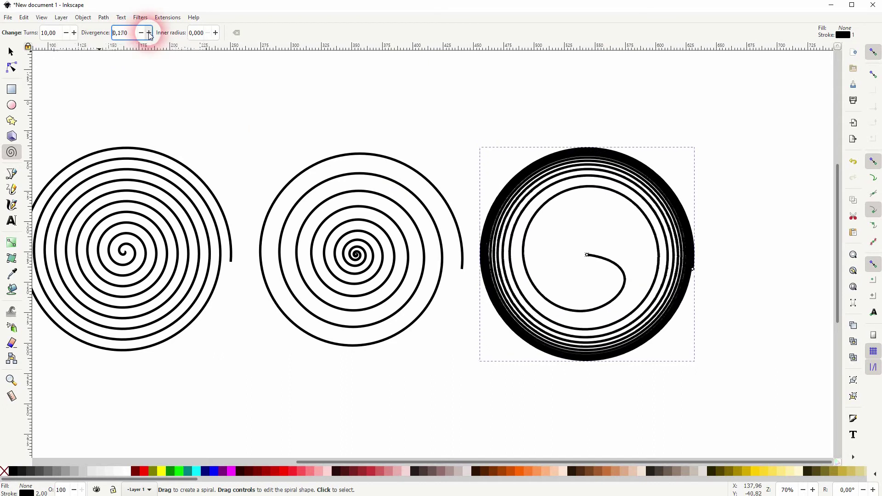
left_click(148, 32)
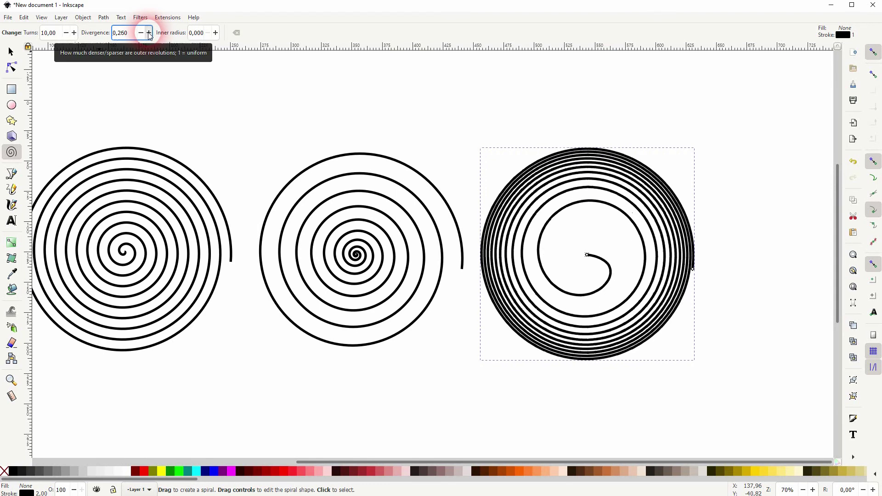
left_click(149, 33)
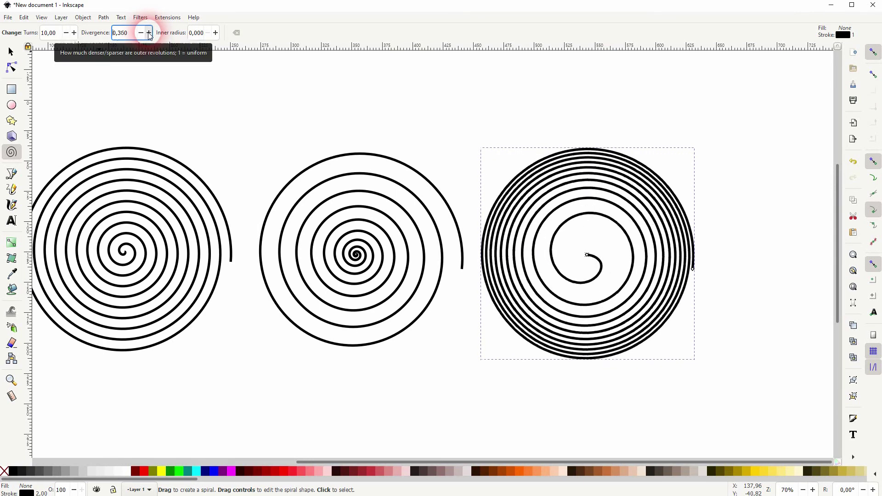
left_click(149, 32)
left_click(149, 33)
left_click(149, 33)
left_click(148, 32)
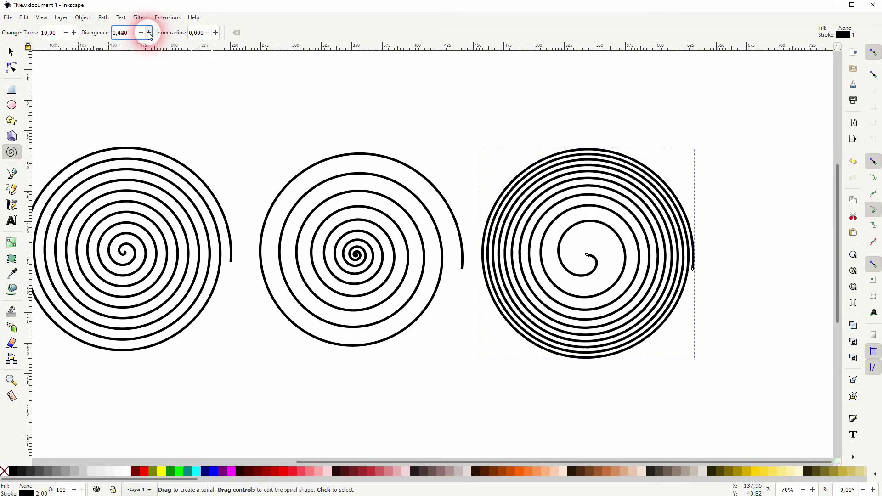
left_click(149, 33)
left_click(149, 33)
left_click(149, 32)
left_click(149, 33)
left_click(148, 32)
left_click(149, 32)
left_click(633, 312)
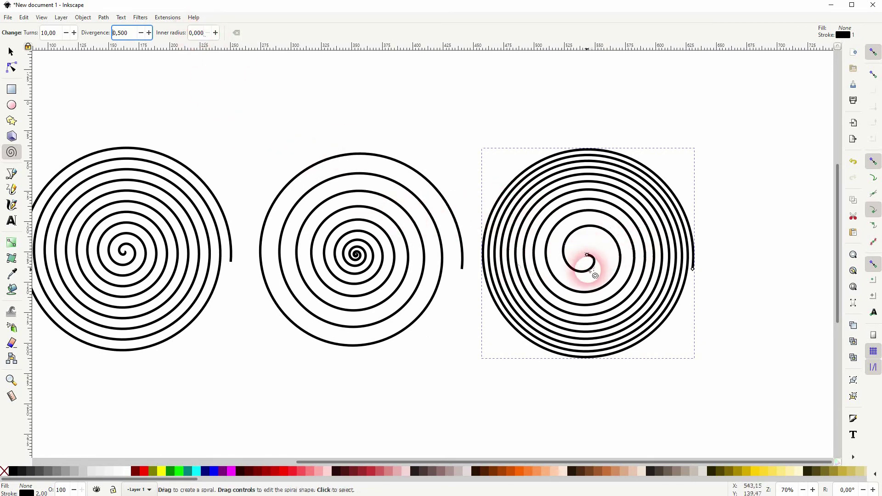
left_click(216, 33)
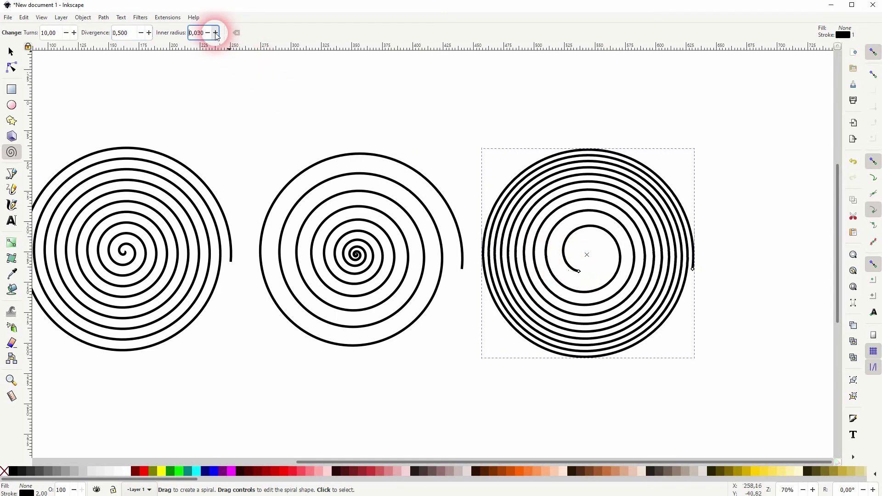
left_click(216, 33)
left_click(216, 33)
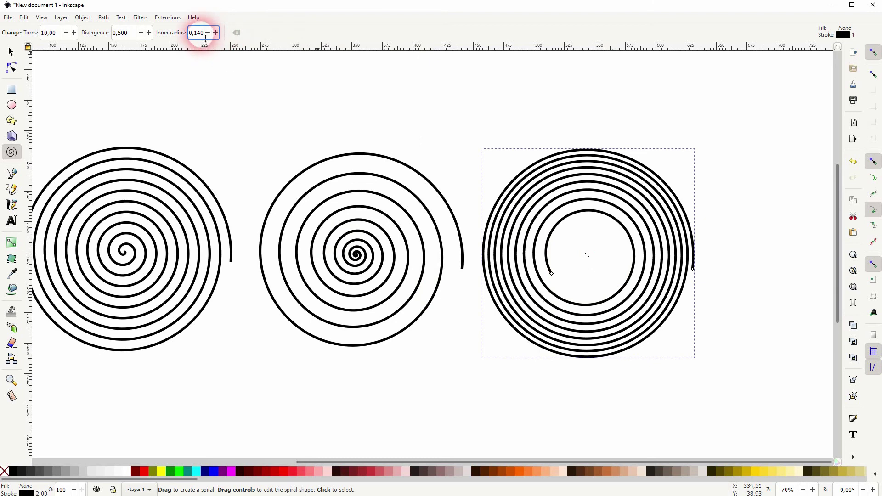
double_click(202, 33)
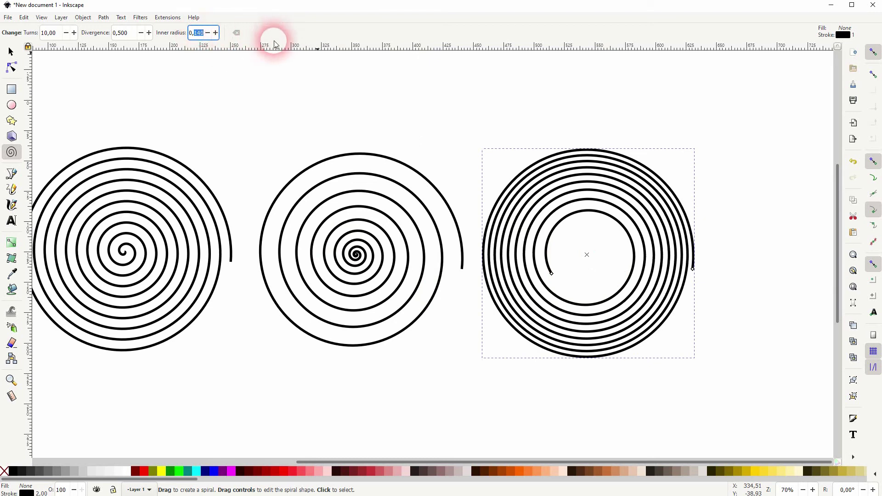
key("Return")
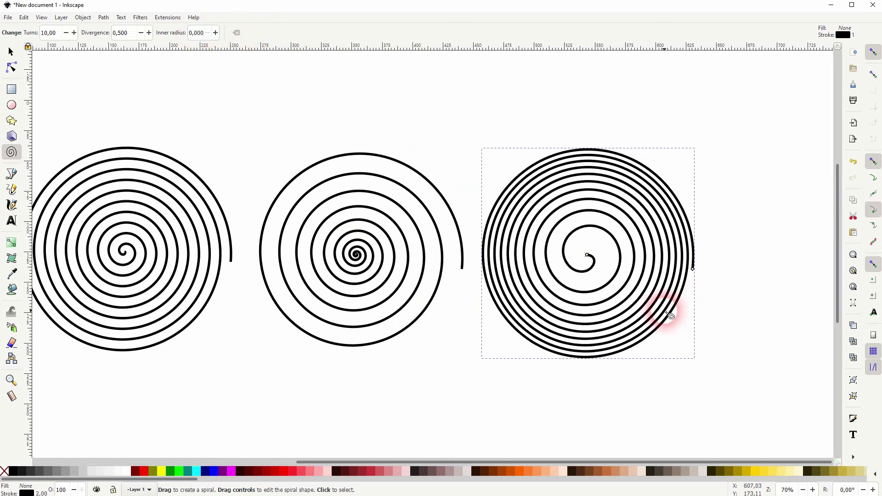
left_click(11, 52)
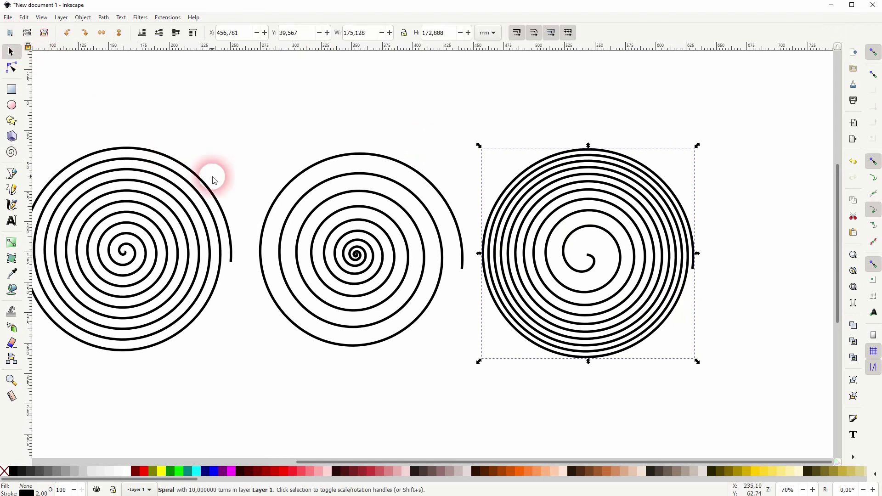
left_click_drag(271, 160, 319, 178)
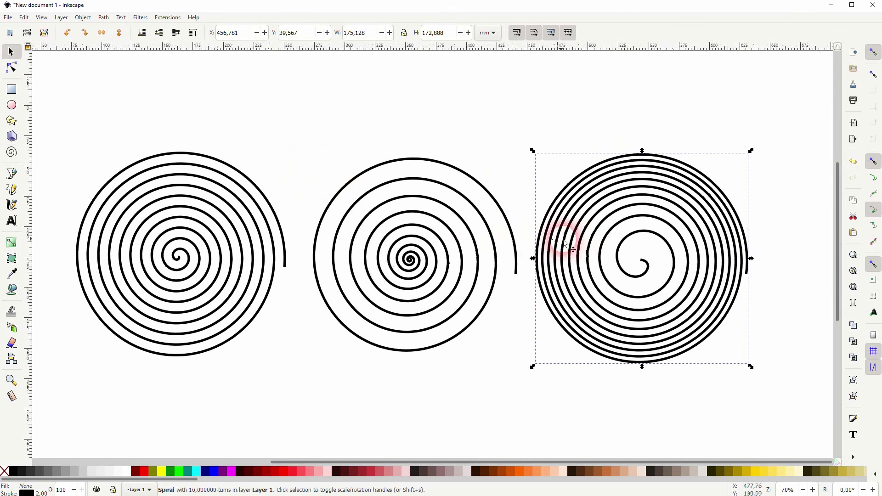